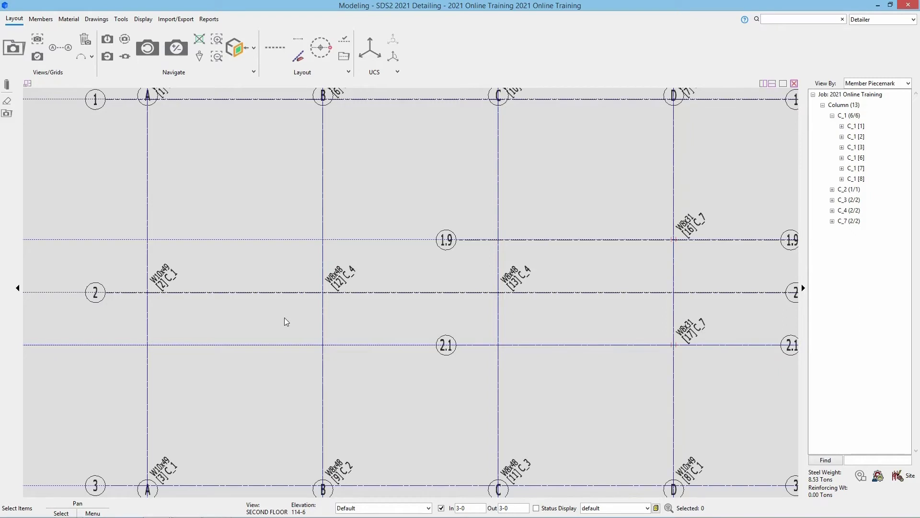
Start adding beams on the second floor with the section size set to W18x40.
click(42, 19)
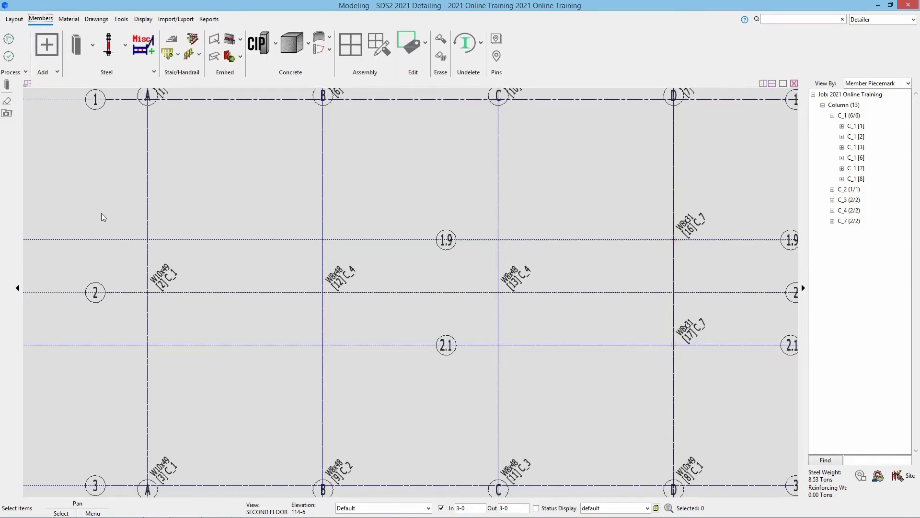
click(92, 47)
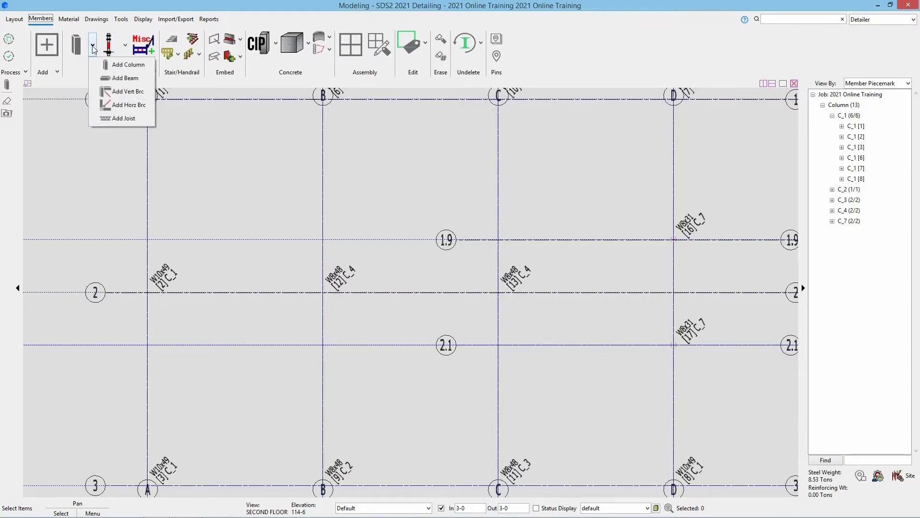
click(126, 78)
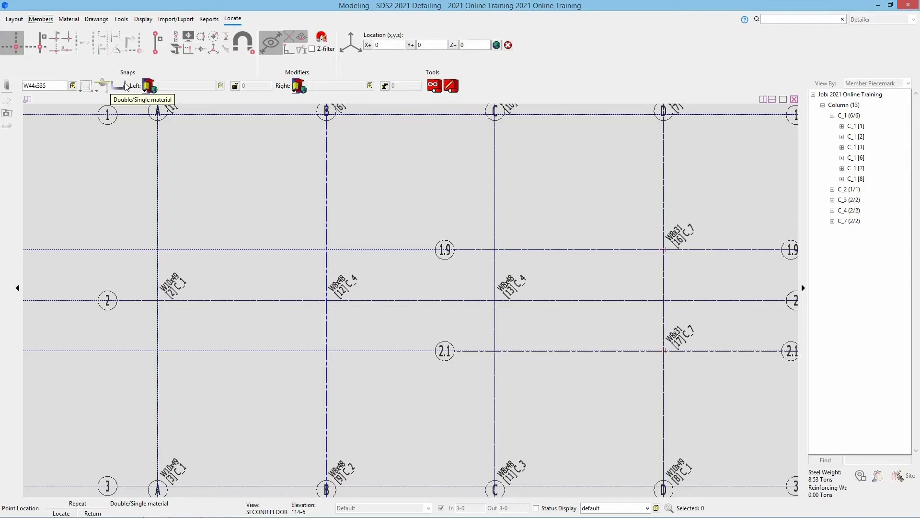
click(158, 113)
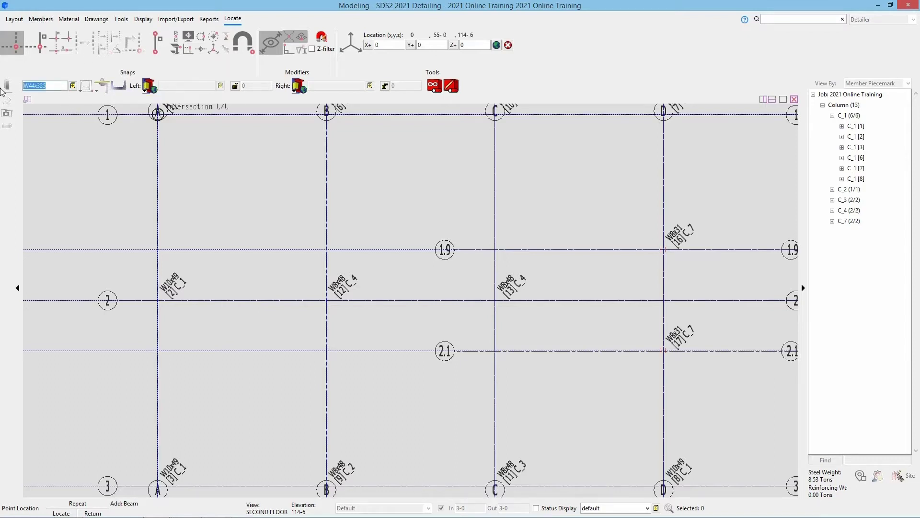
text(w18x40)
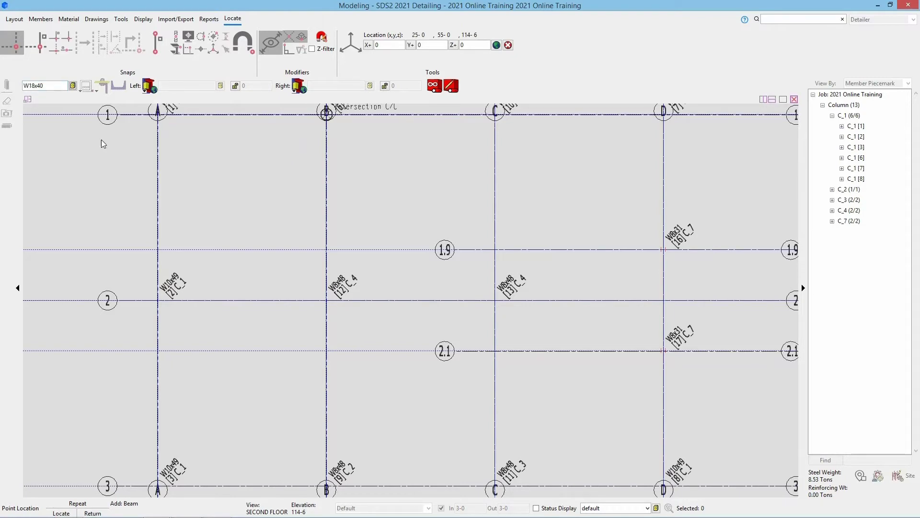
scroll(116, 158, down, 2)
scroll(139, 139, up, 3)
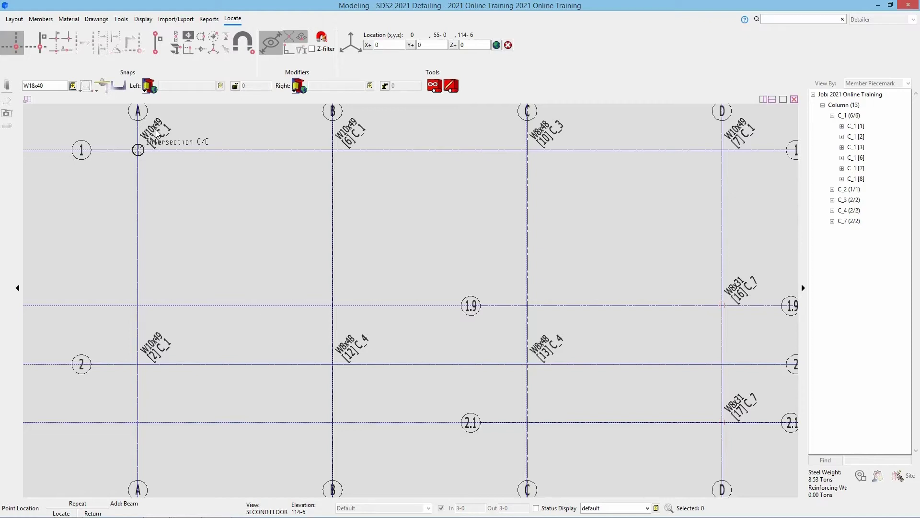
click(165, 44)
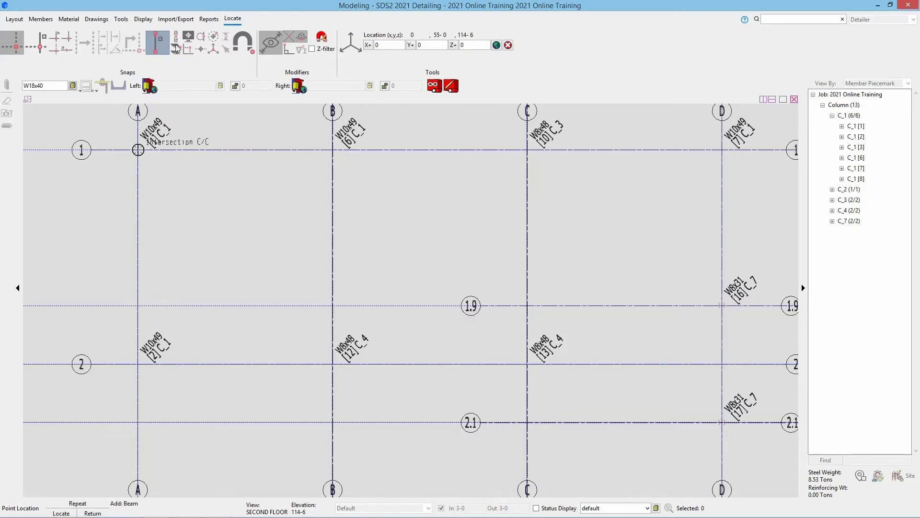
click(160, 36)
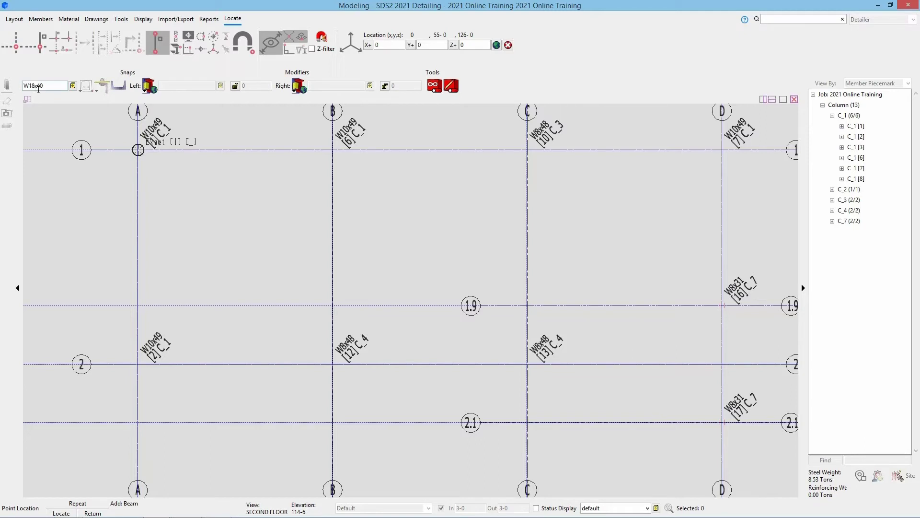
click(12, 42)
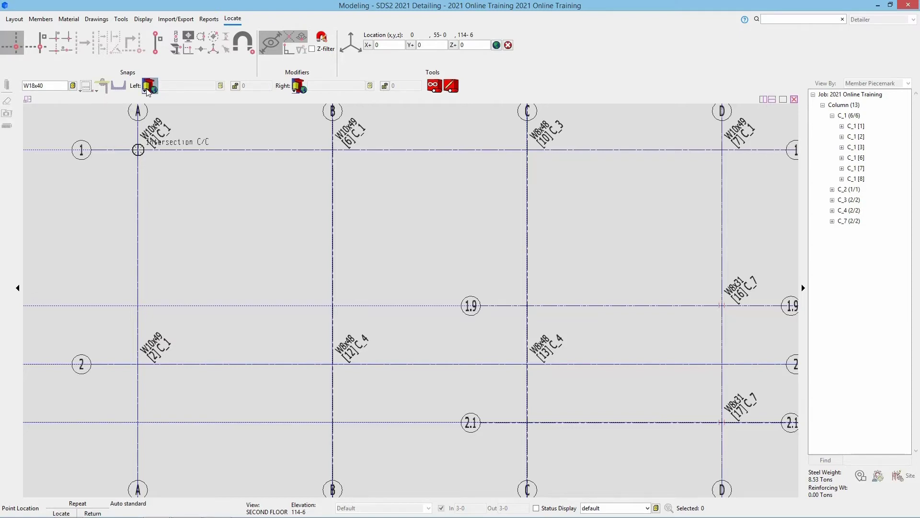
Place W18x40 beams along grid line 1 from A to B and from B to C.
click(138, 150)
click(310, 139)
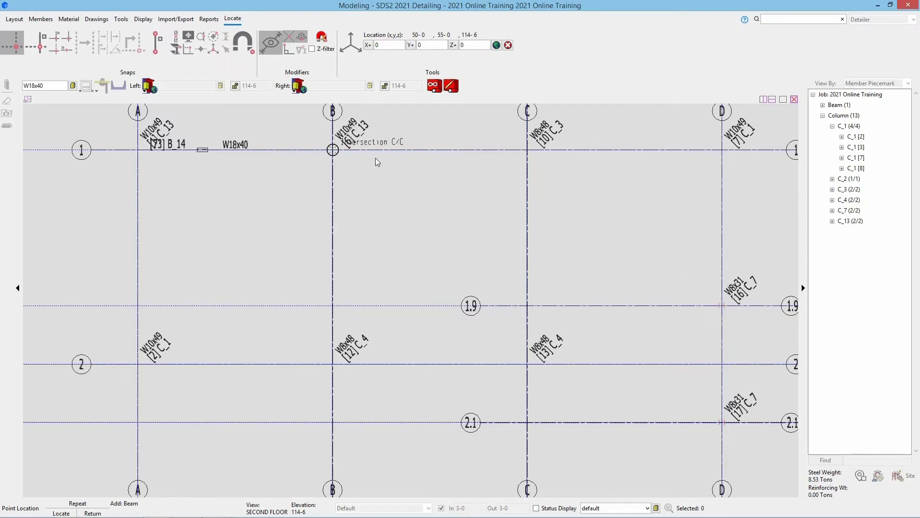
click(333, 150)
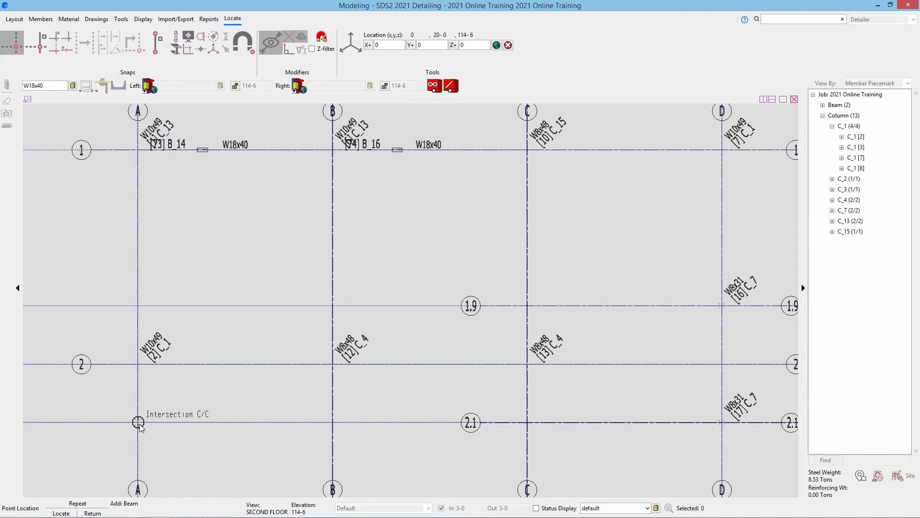
Place W18x40 beams along grid line 3 from A to B and from B to C.
scroll(140, 424, down, 1)
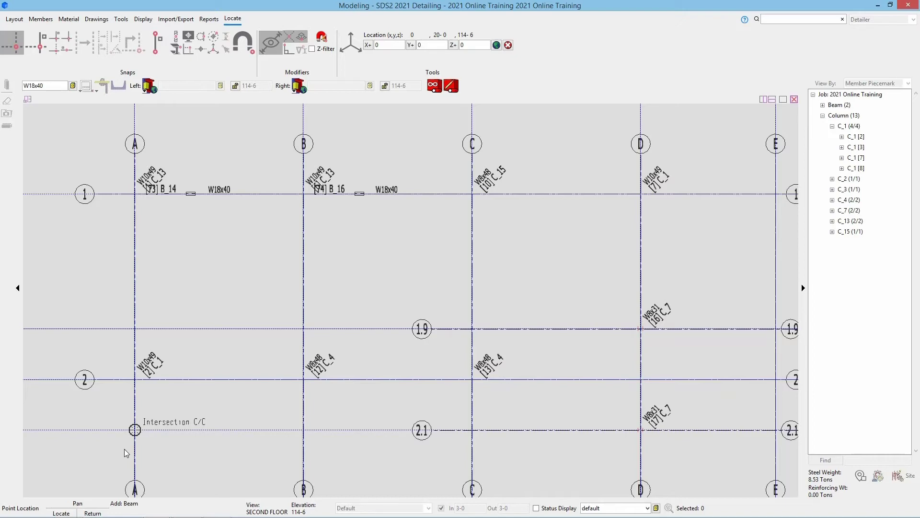
middle_drag(135, 460, 185, 217)
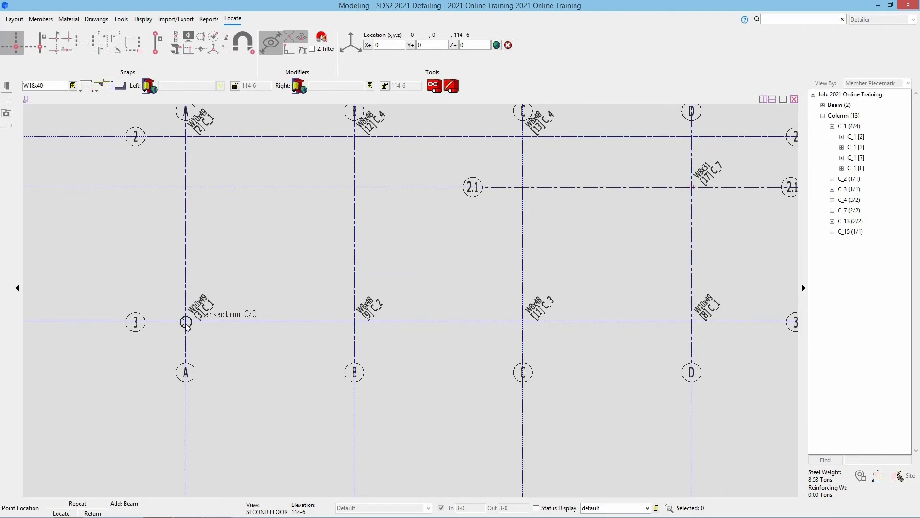
click(186, 322)
click(355, 322)
click(354, 322)
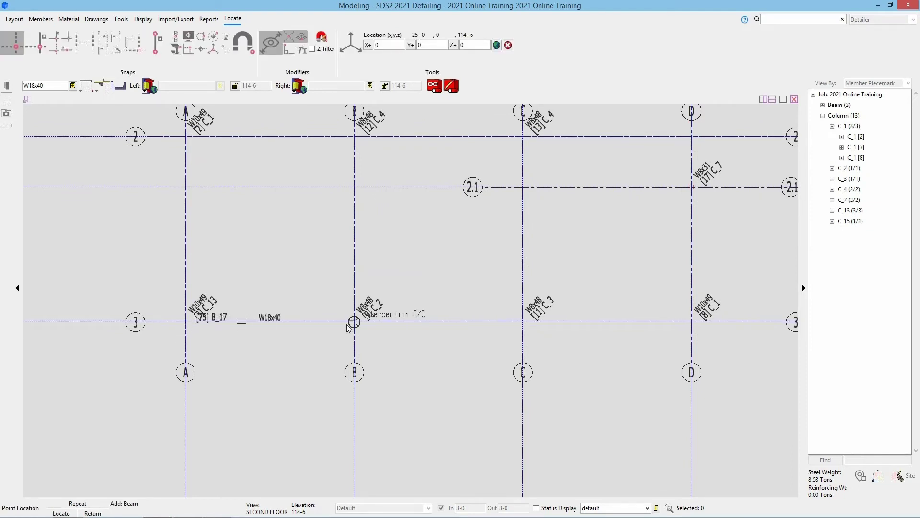
click(523, 322)
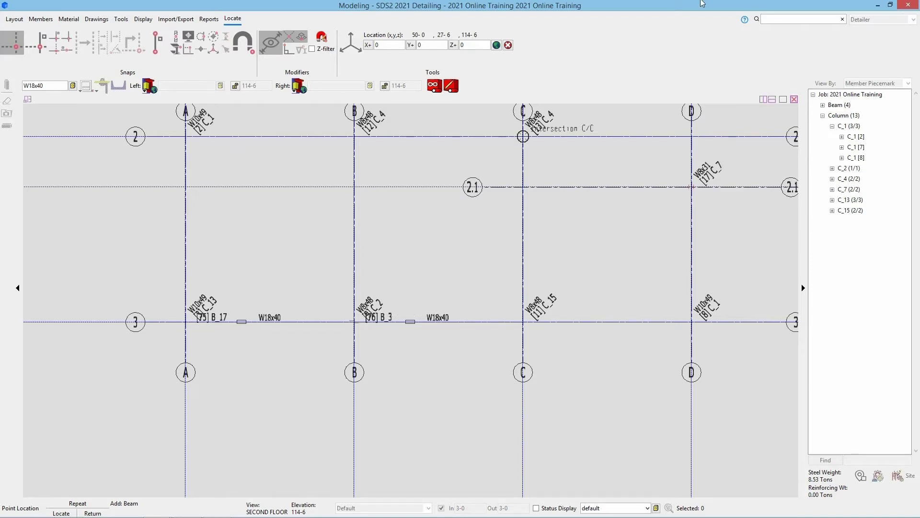
Place W18x35 beams in one continuous run along grid line 2 from A through B to C.
click(438, 90)
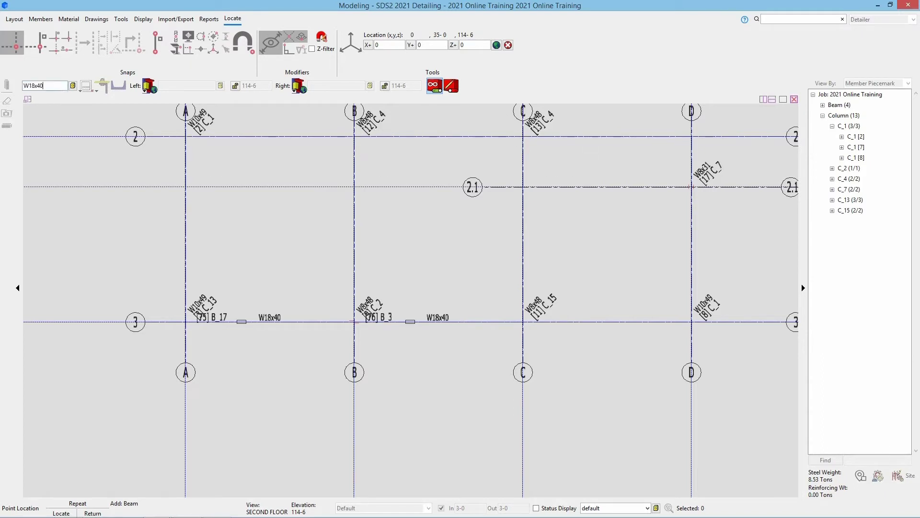
double_click(55, 90)
text(w18x35)
key(Return)
click(185, 138)
click(318, 139)
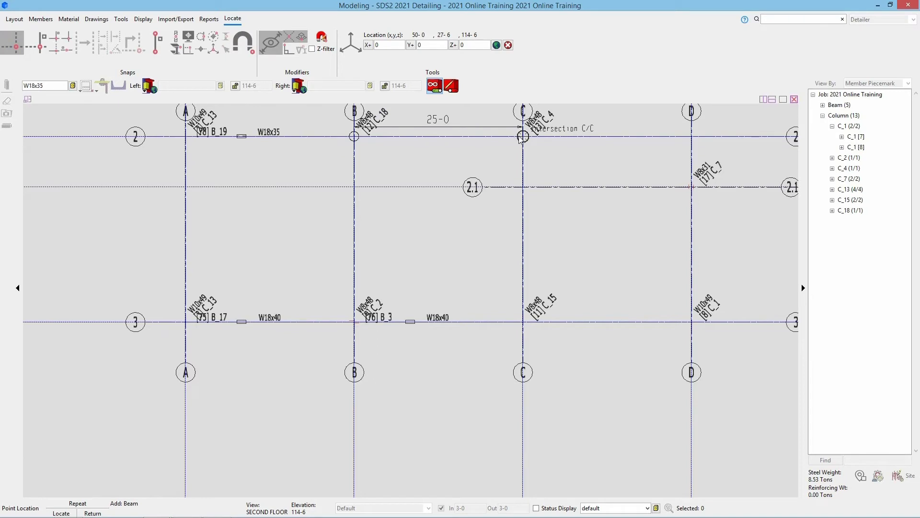
click(501, 137)
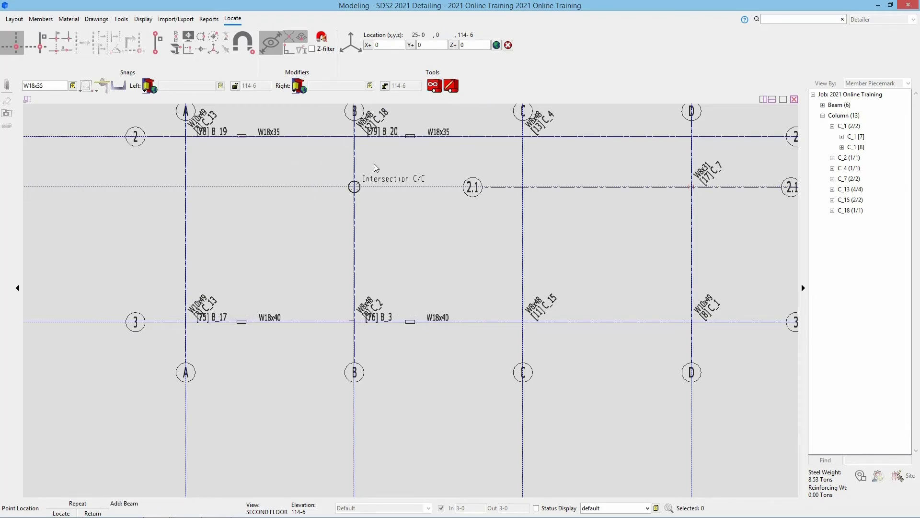
Add a W21x44 beam along grid line A from 3 to 2 with editing on placement enabled, and accept its settings.
click(449, 86)
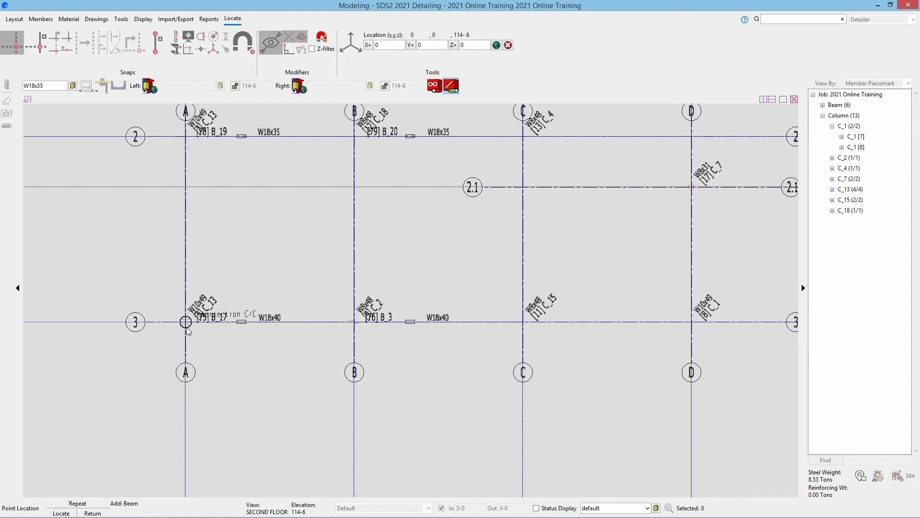
double_click(56, 85)
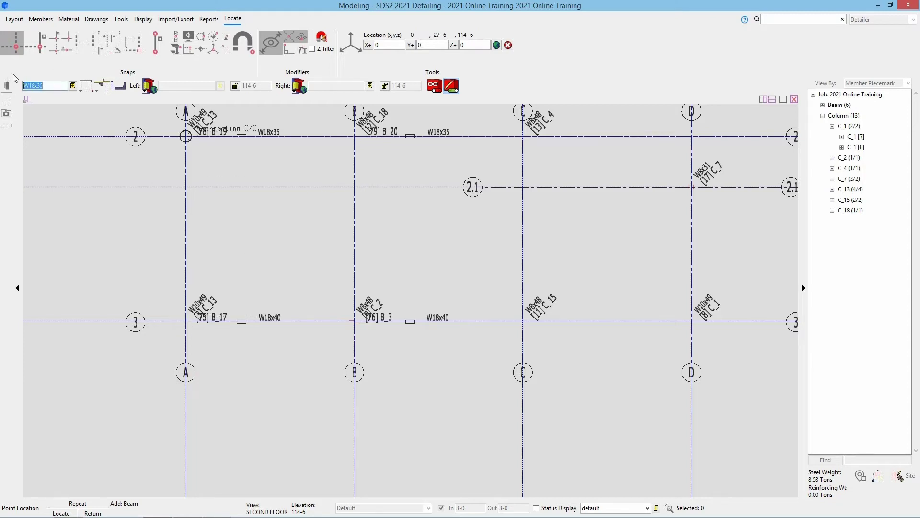
text(w21x44)
key(Return)
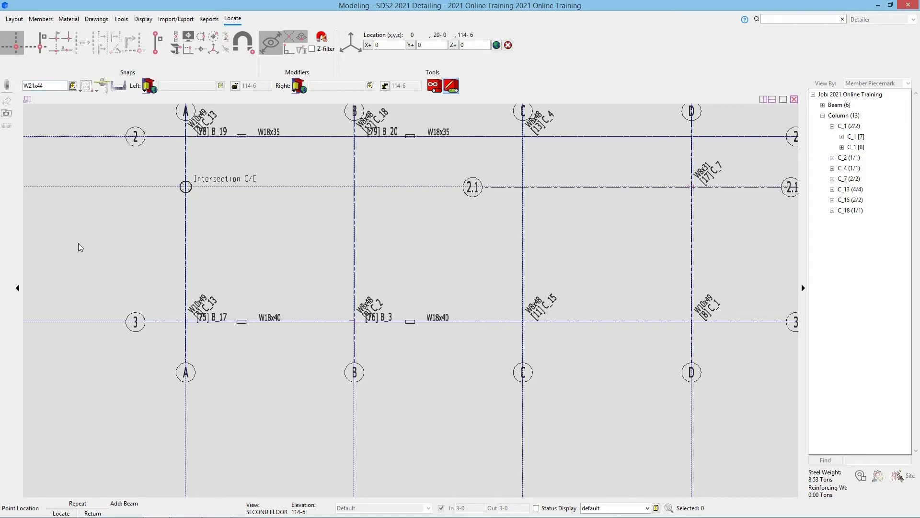
click(148, 300)
click(188, 141)
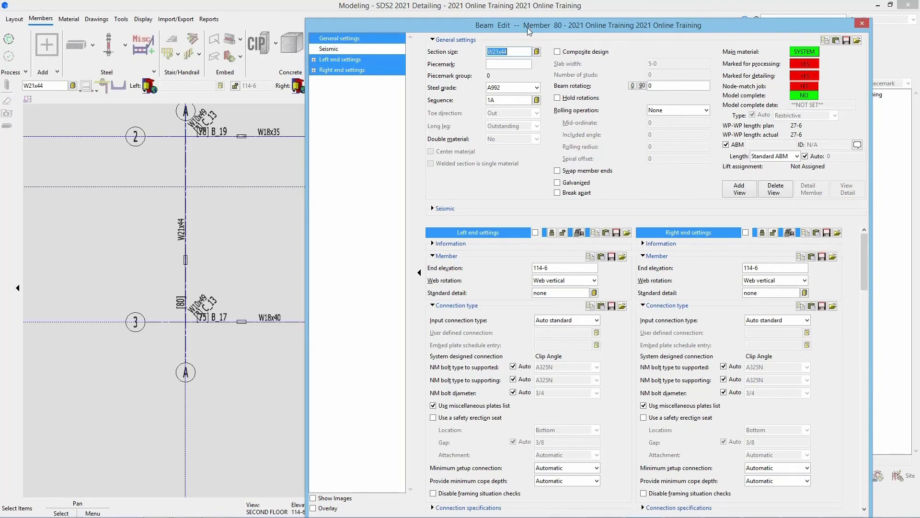
drag(527, 30, 422, 13)
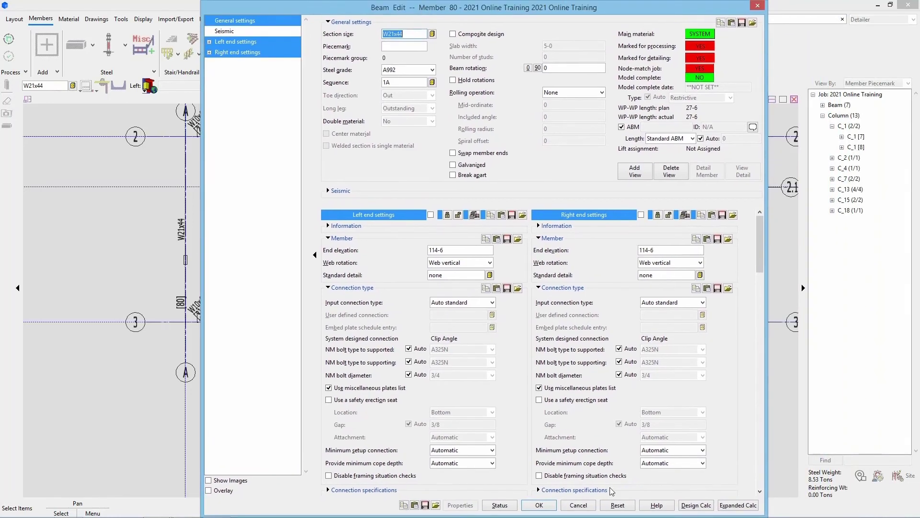
click(537, 505)
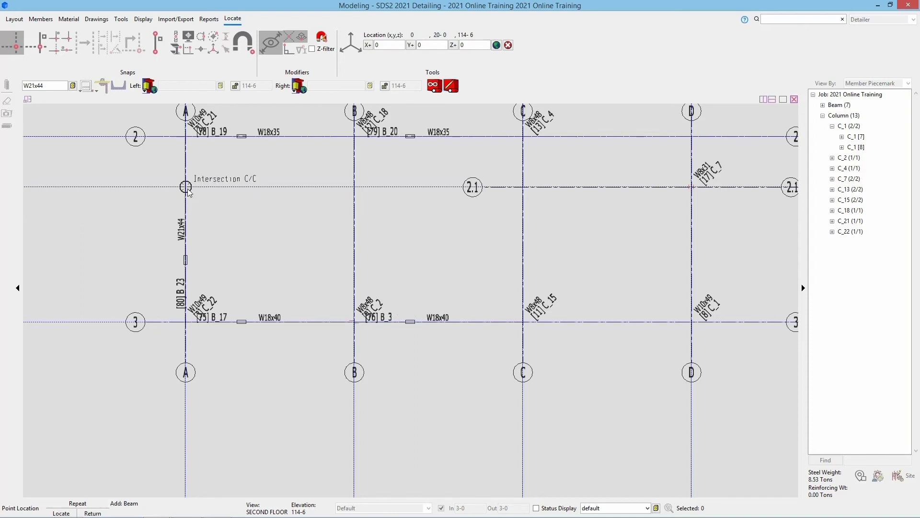
Start a W21x44 beam at grid intersection A/2.1, try a second point at 10-0@30, and clear the entered distance.
click(186, 188)
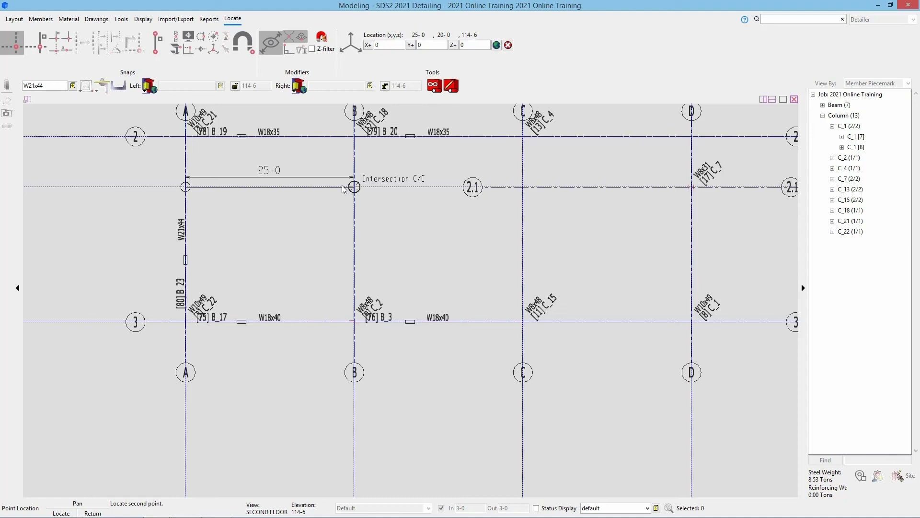
text(10-)
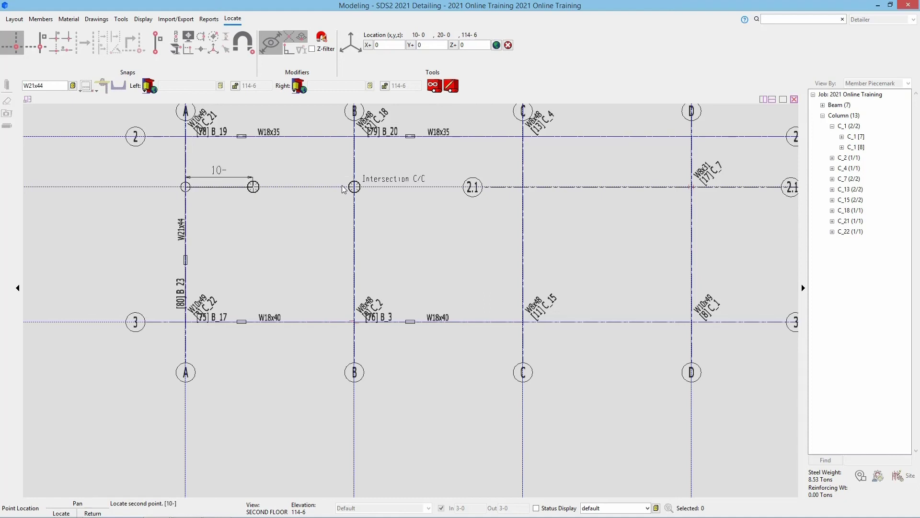
text(0@30)
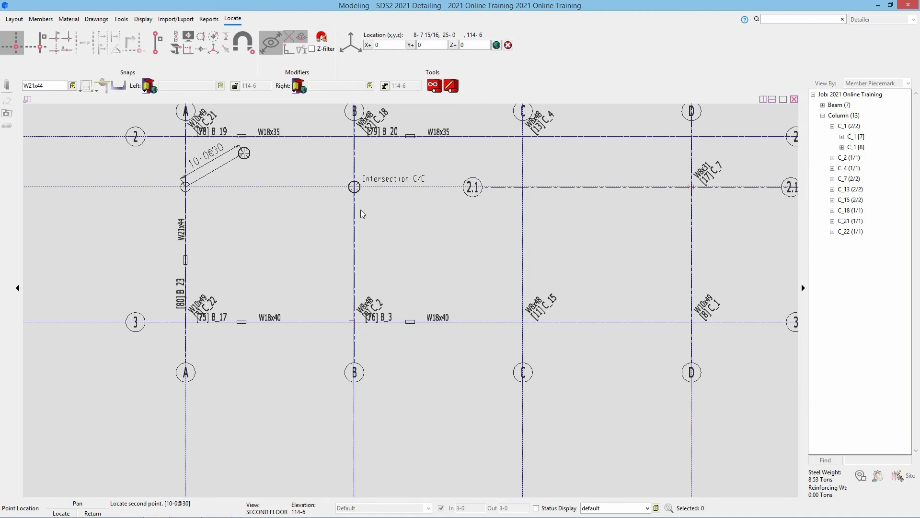
key(BackSpace)
key(BackSpace)
key(BackSpace)
key(BackSpace)
key(BackSpace)
key(BackSpace)
key(BackSpace)
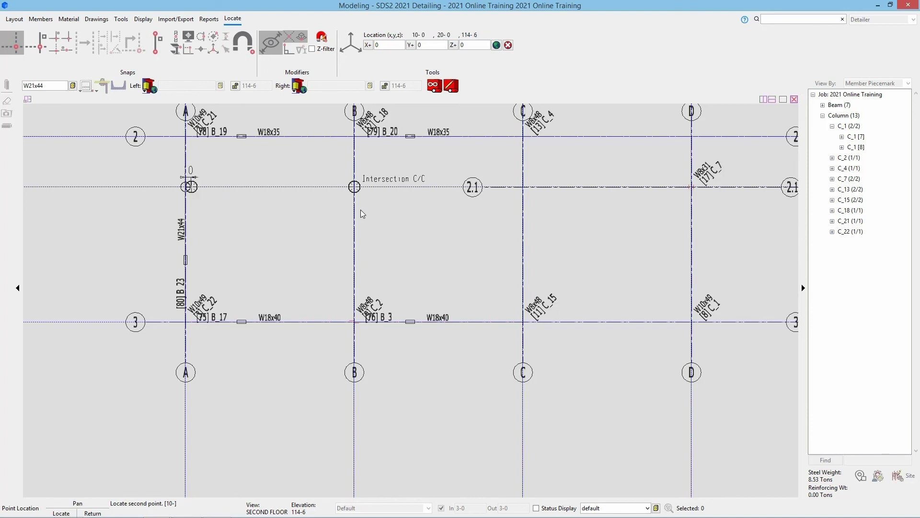
text(1)
key(BackSpace)
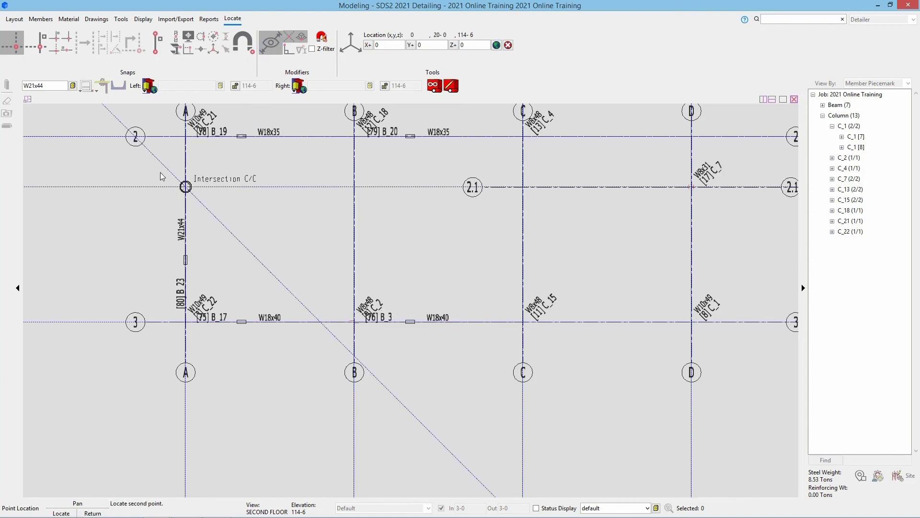
Locate the beam's second point where a 45-degree line from its start point meets grid line 2.
scroll(265, 184, down, 2)
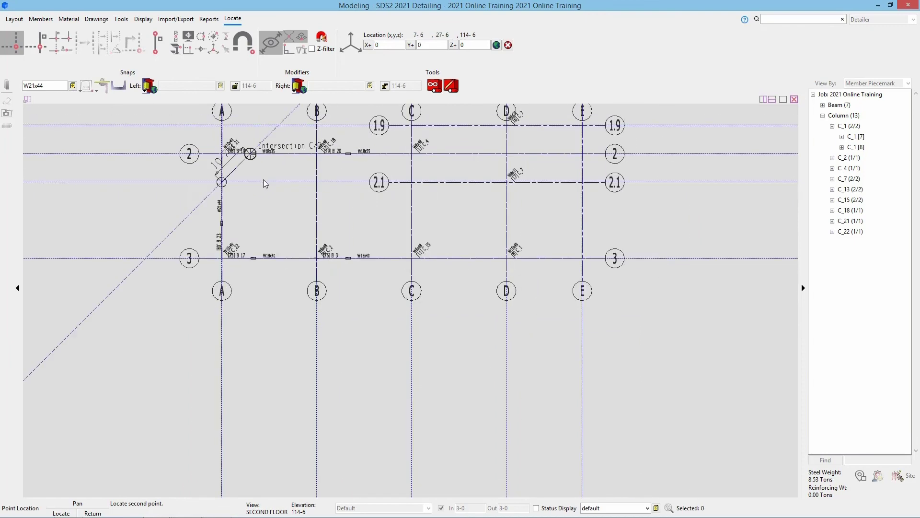
scroll(262, 165, up, 2)
scroll(245, 155, up, 1)
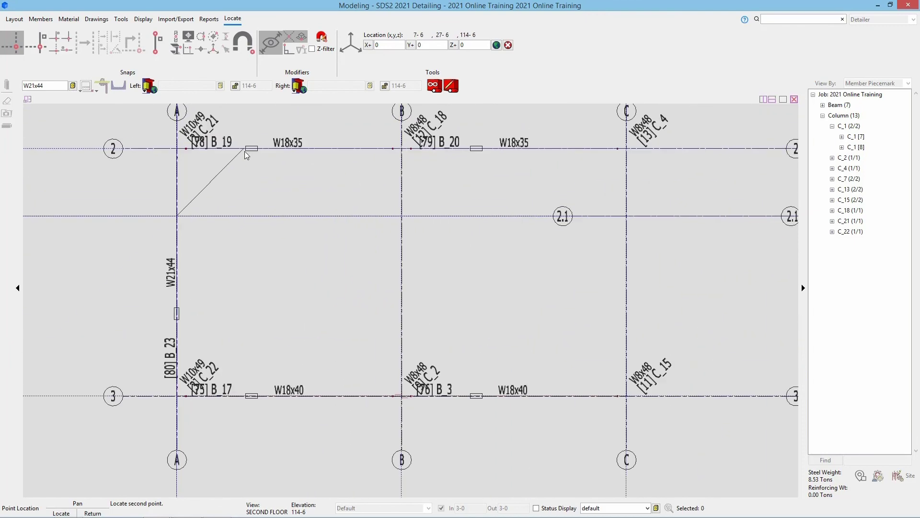
scroll(246, 155, up, 2)
scroll(244, 151, down, 1)
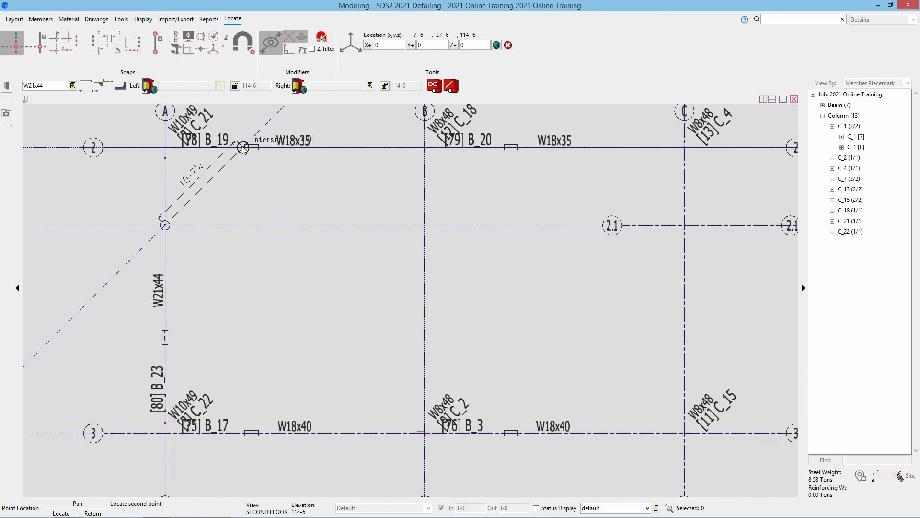